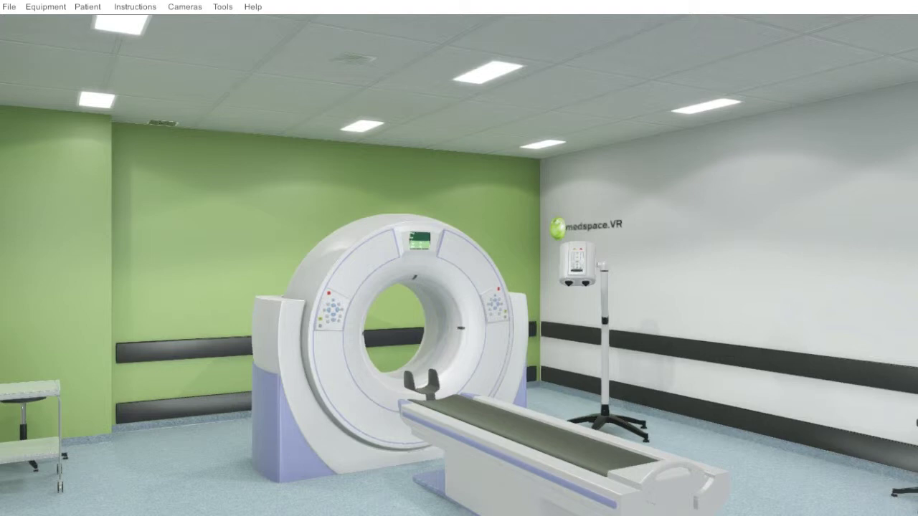
- Pose the patient supine, feet first with both arms up, and raise the table into the gantry
left_click(86, 6)
left_click(92, 23)
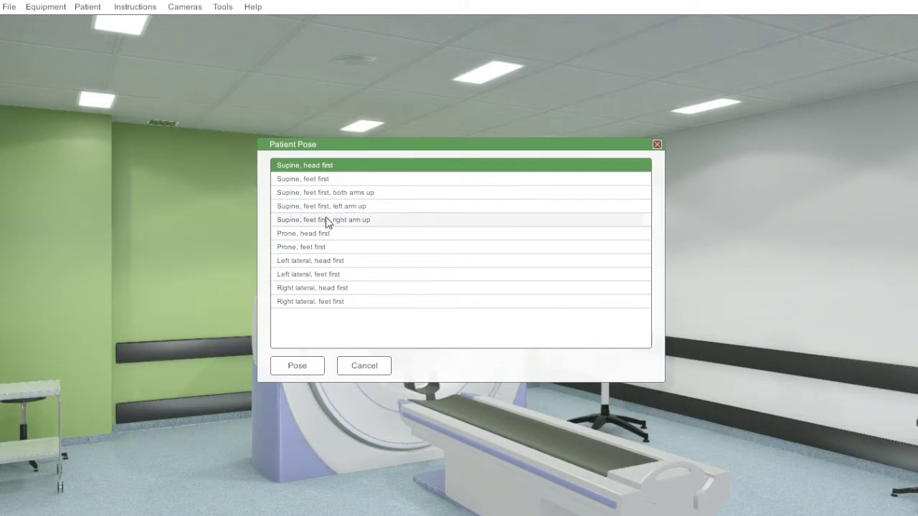
left_click(331, 194)
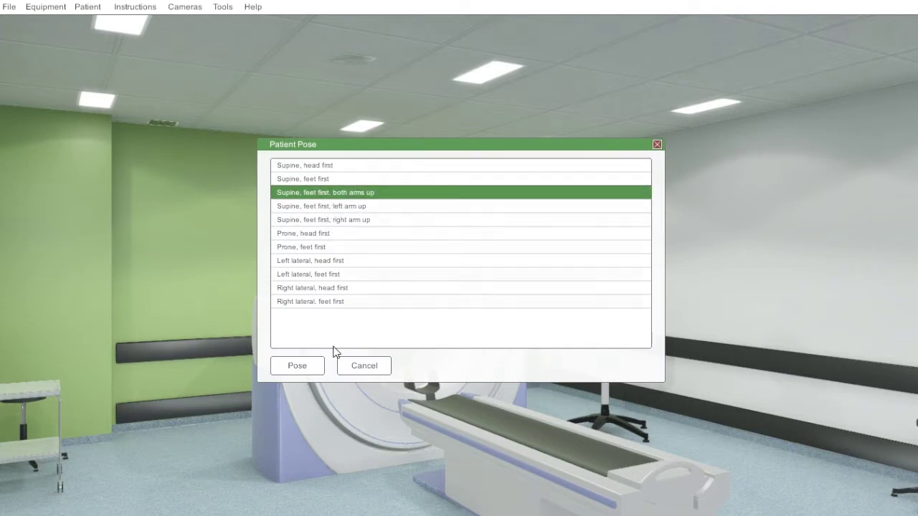
left_click(309, 367)
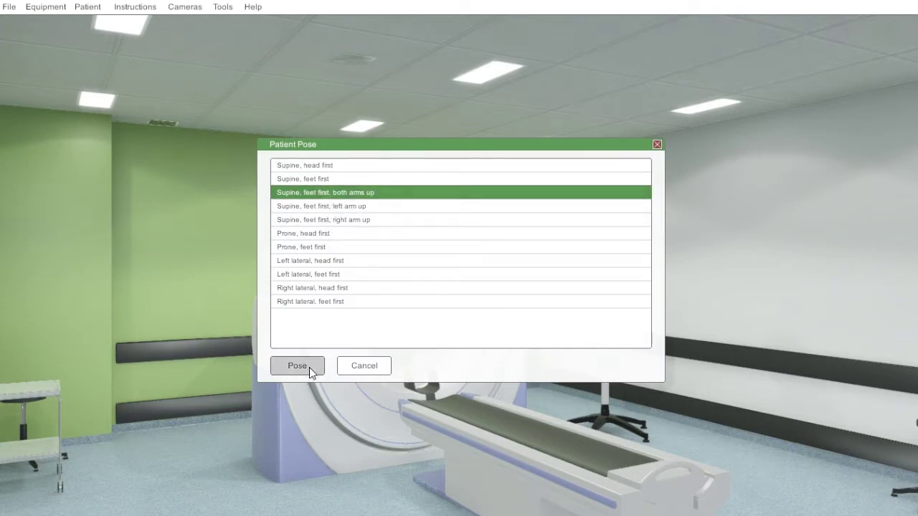
mouse_move(397, 487)
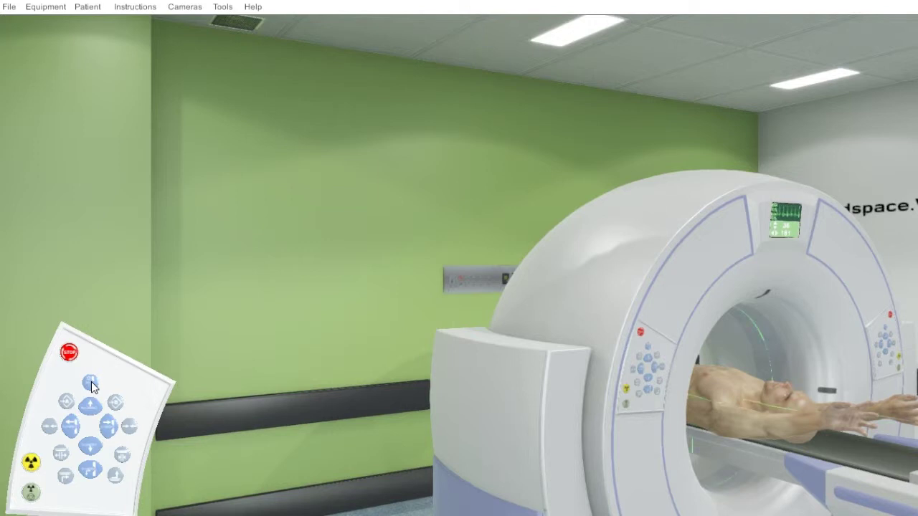
- From the left camera, advance the table until the lasers reach the chest, then show the CT panel
left_click(188, 7)
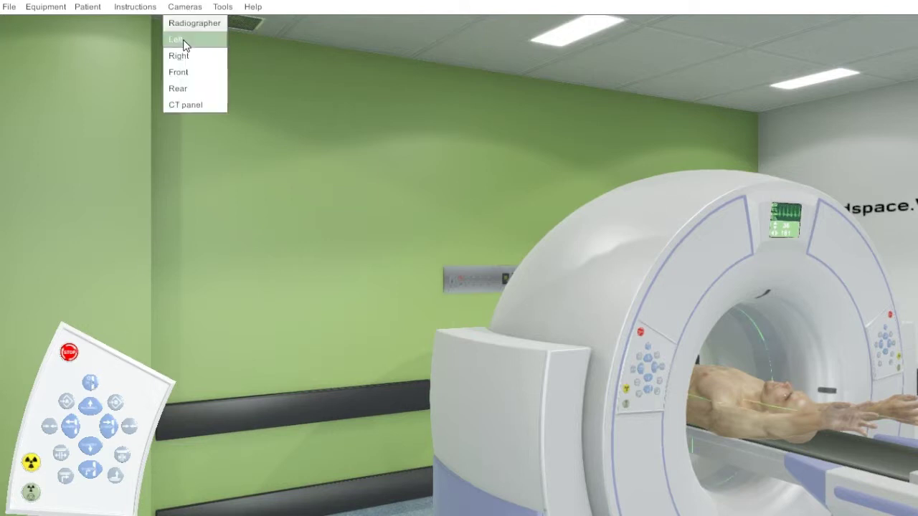
left_click(182, 41)
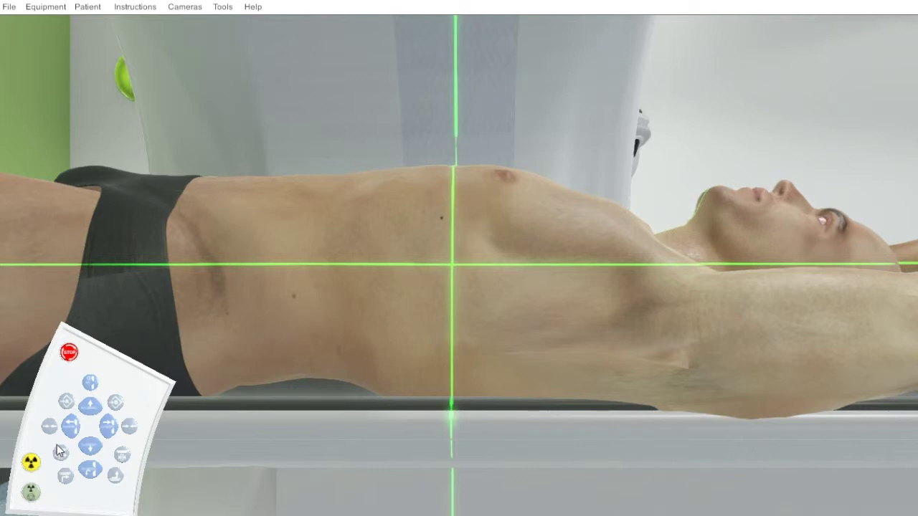
left_click(112, 430)
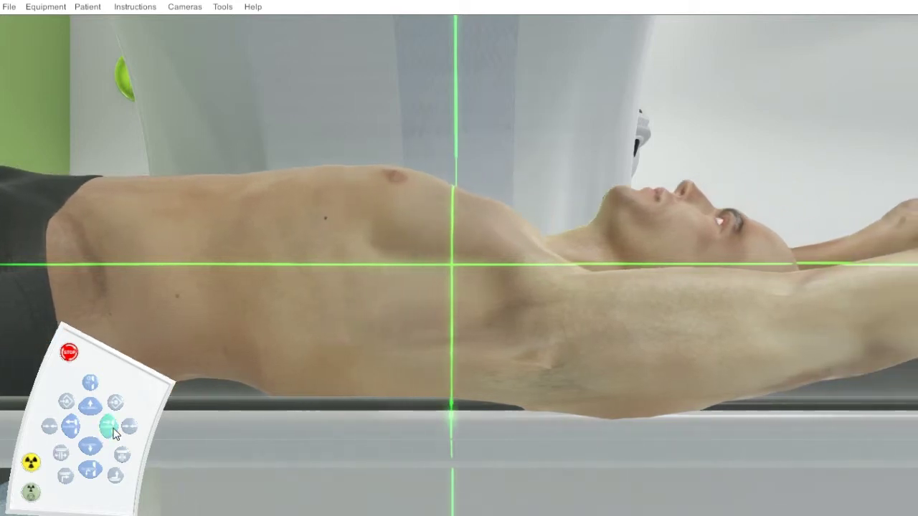
left_click(112, 428)
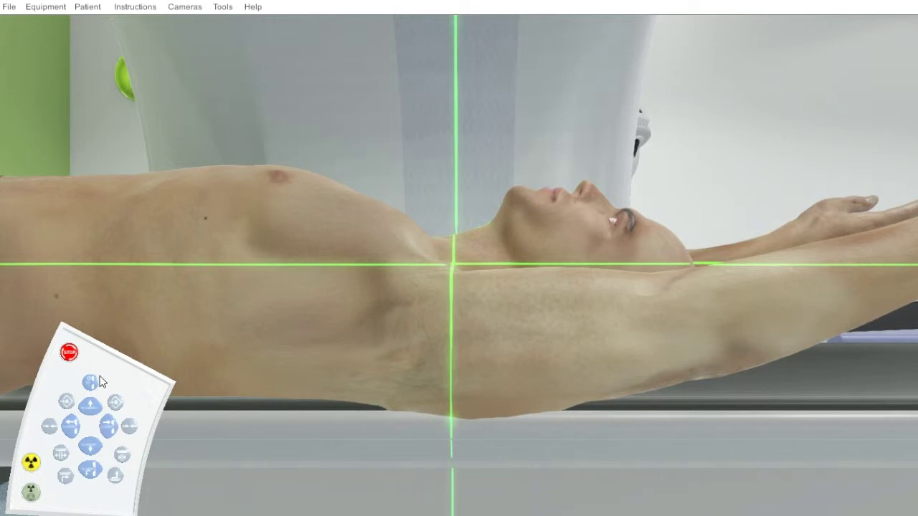
left_click(192, 7)
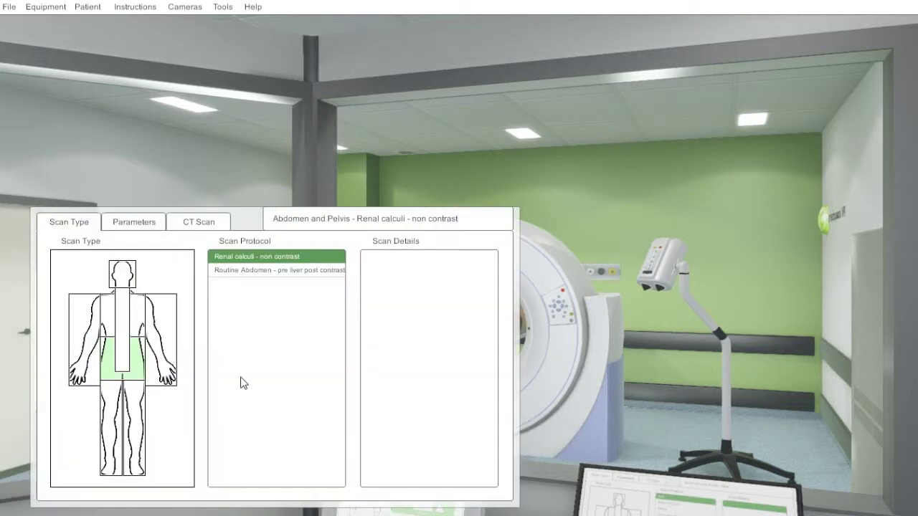
- Choose the Thorax region, the 'Routine chest with contrast' protocol and the Contrast scan detail
left_click(136, 309)
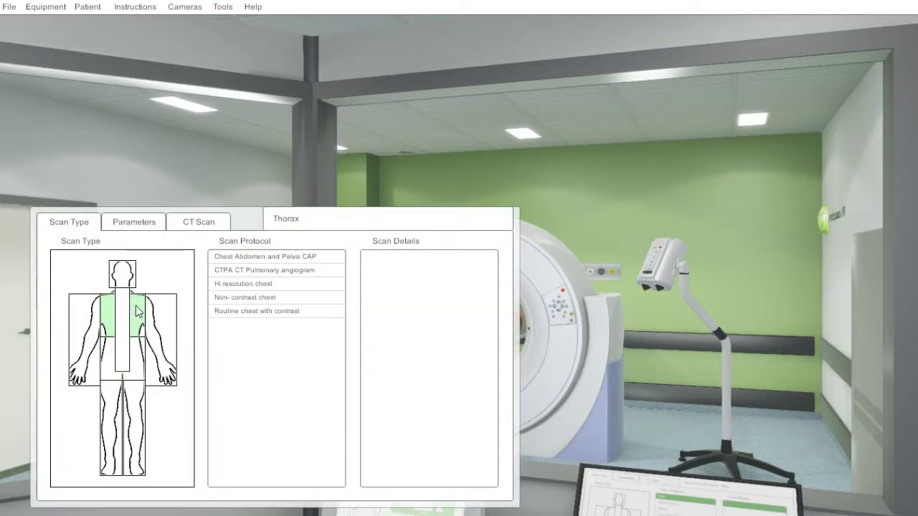
left_click(234, 313)
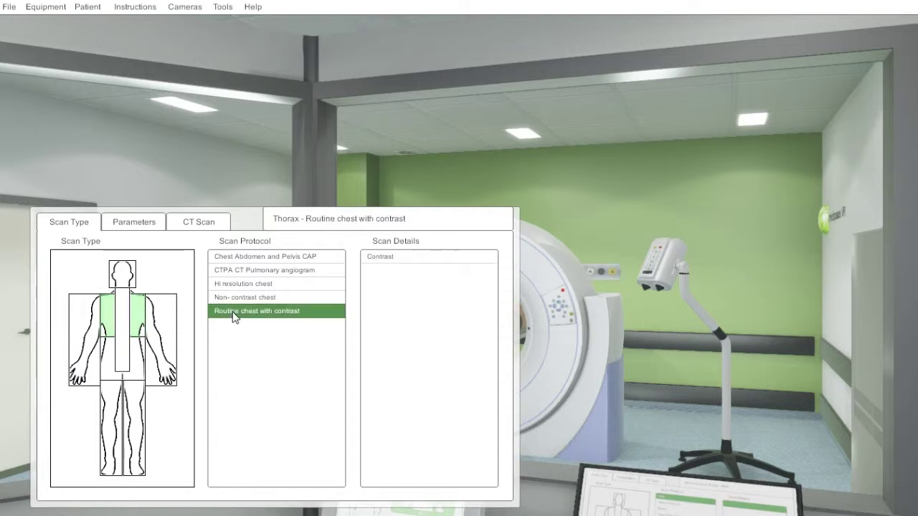
left_click(389, 259)
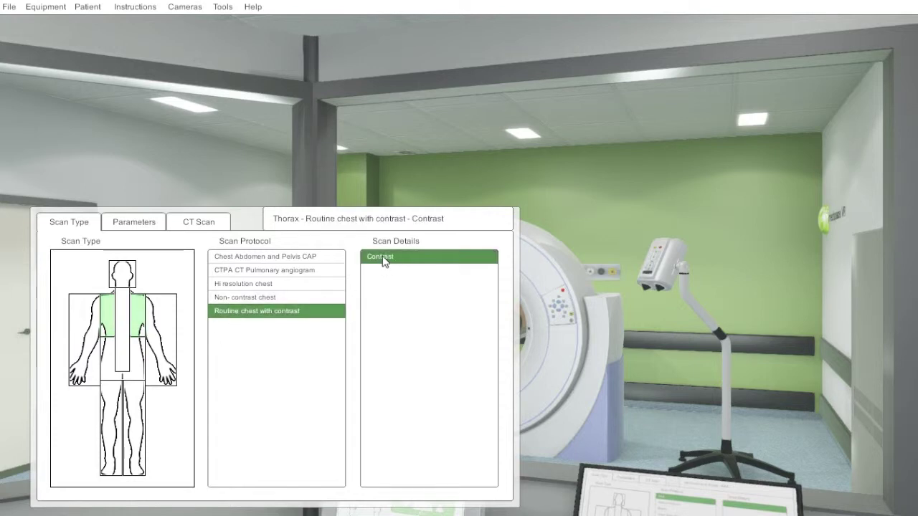
- Take an AP chest topogram with Table Out over 320mm from the Parameters tab
left_click(136, 223)
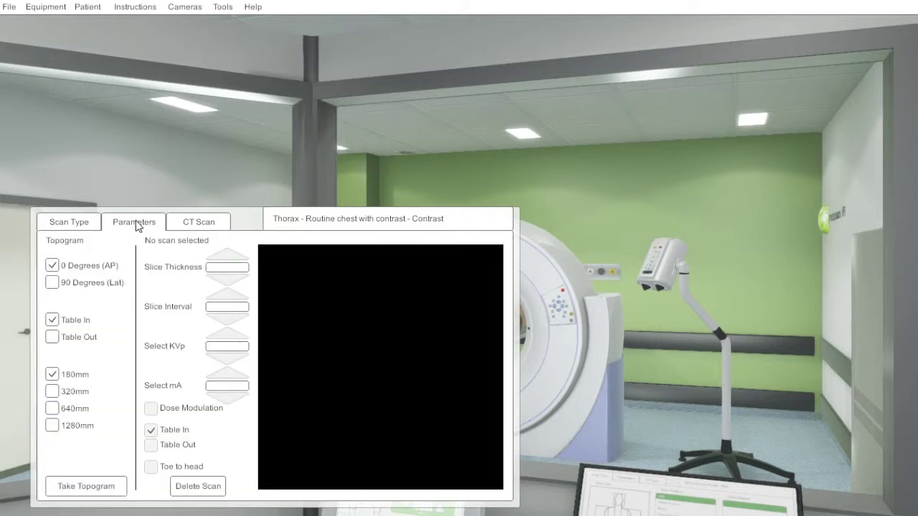
left_click(52, 337)
left_click(51, 391)
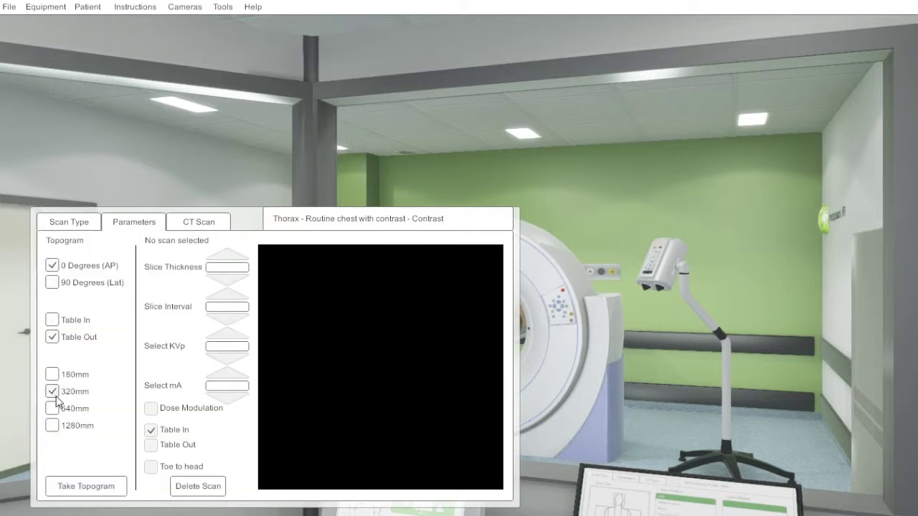
left_click(99, 488)
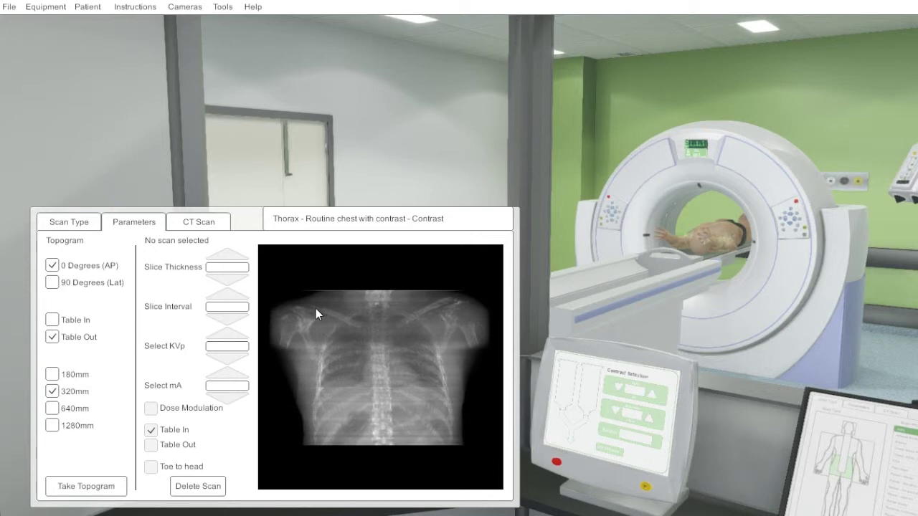
- Mark the chest scan range, then set thickness/interval 2, 100 kVp, 100 mA, dose modulation and table out
left_click_drag(316, 309, 464, 432)
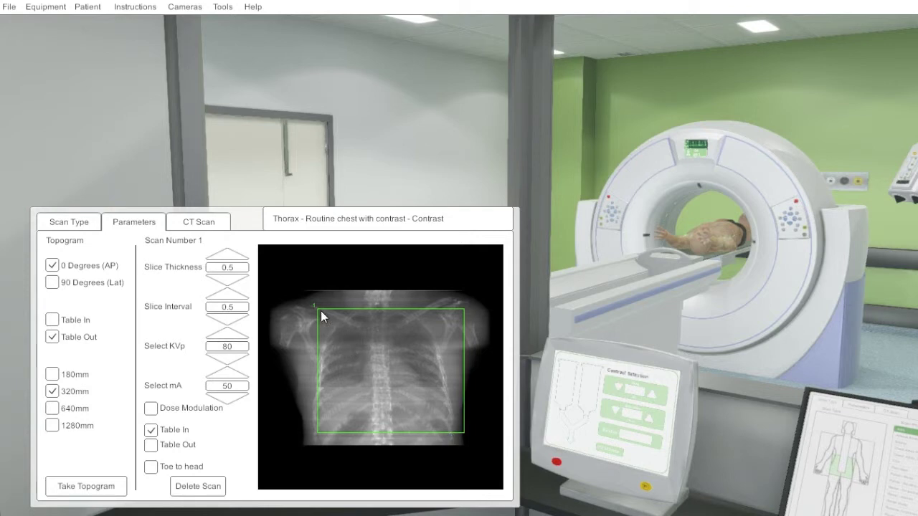
left_click_drag(315, 308, 304, 300)
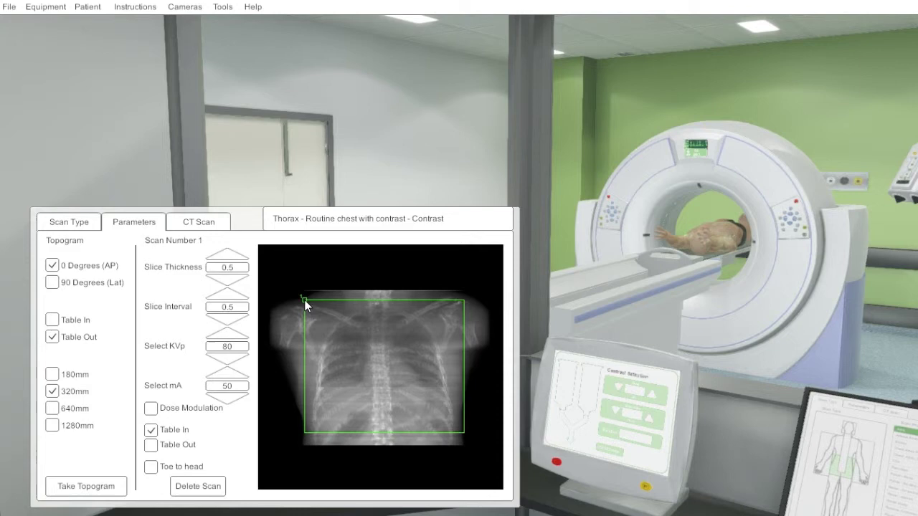
left_click(230, 257)
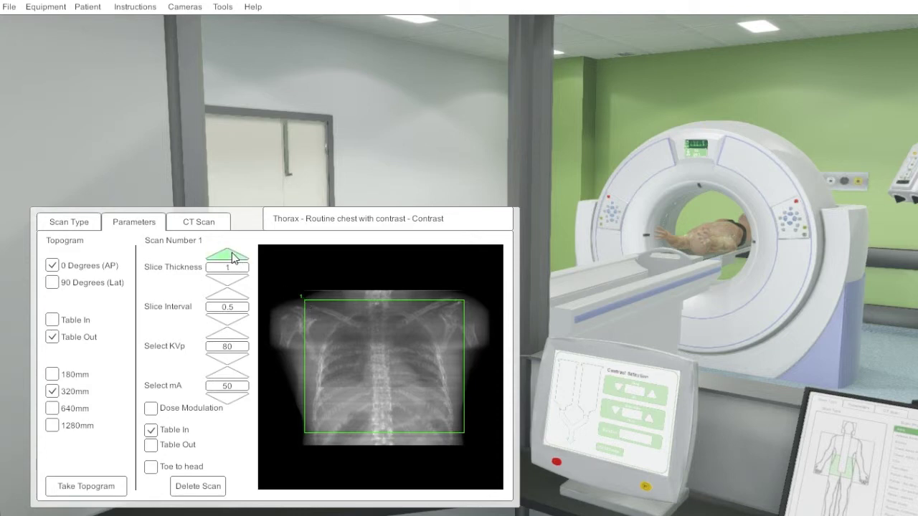
left_click(232, 256)
left_click(229, 295)
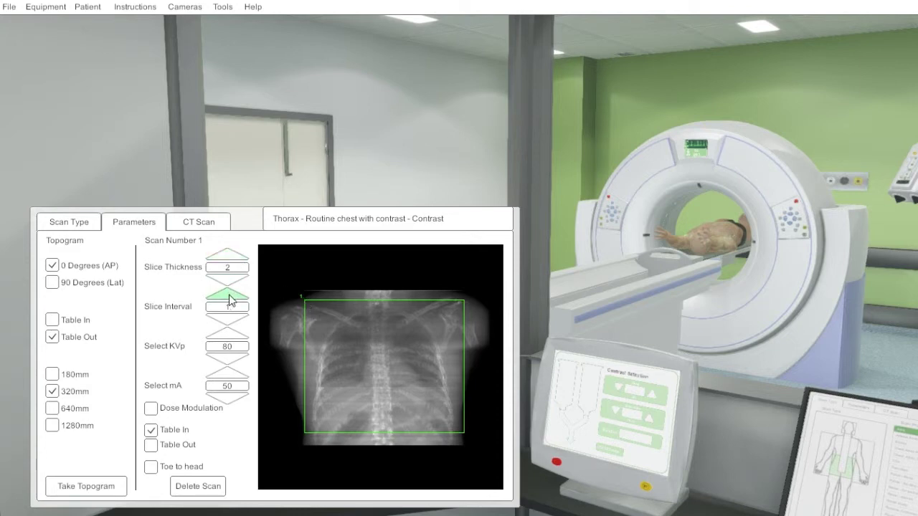
left_click(228, 334)
left_click(226, 368)
left_click(152, 408)
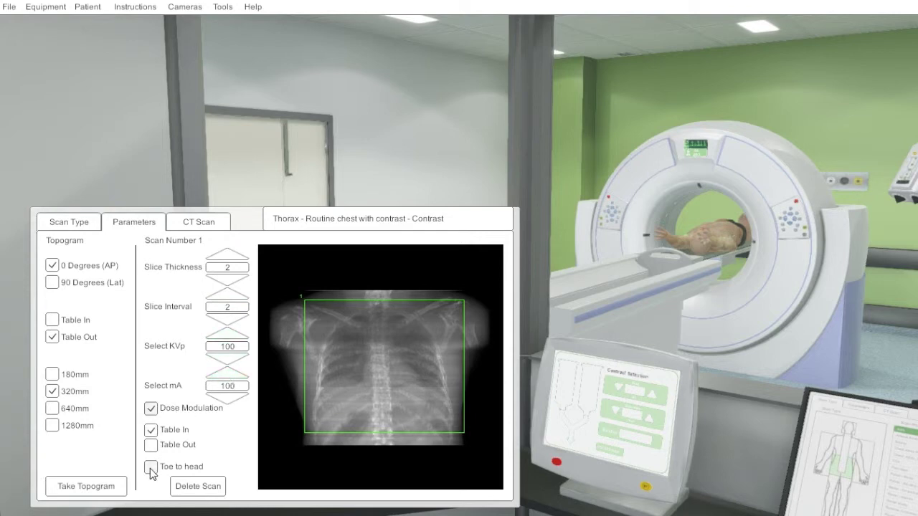
left_click(152, 446)
- Load contrast into the injector and bring up the contrast selection screen
left_click(566, 358)
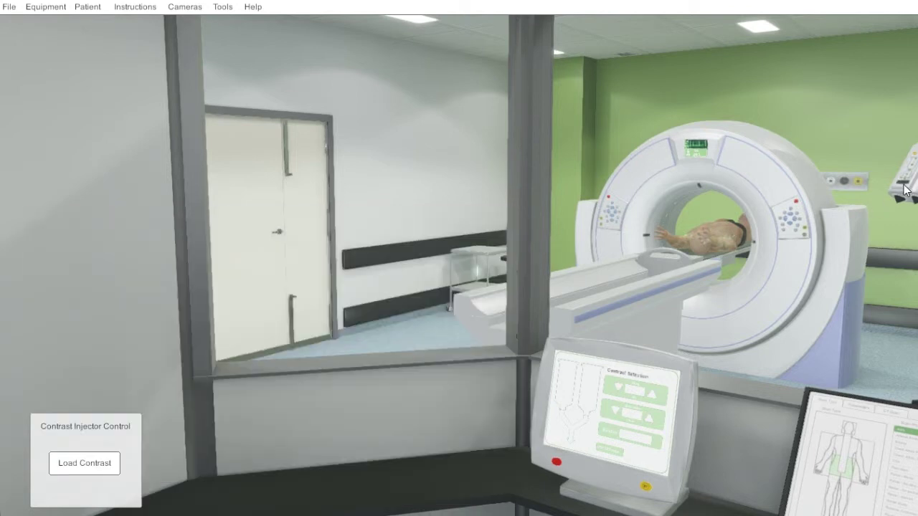
left_click(101, 465)
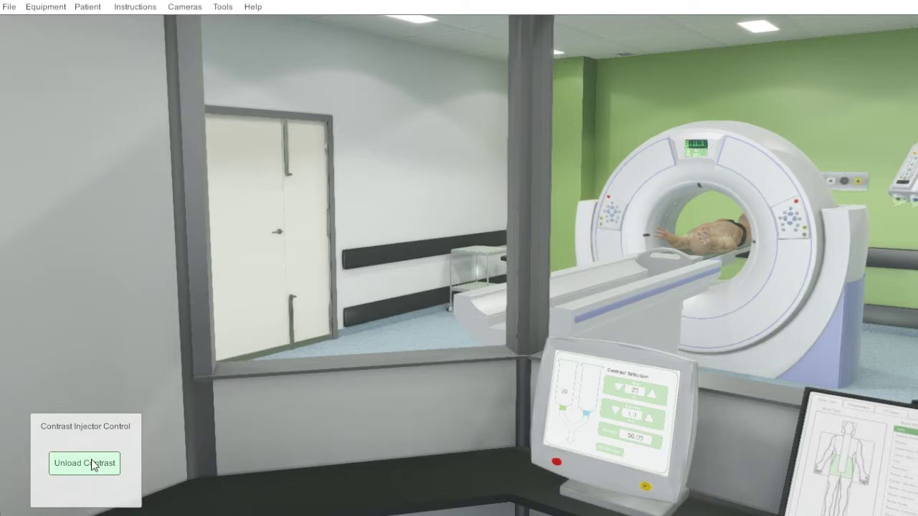
left_click(588, 429)
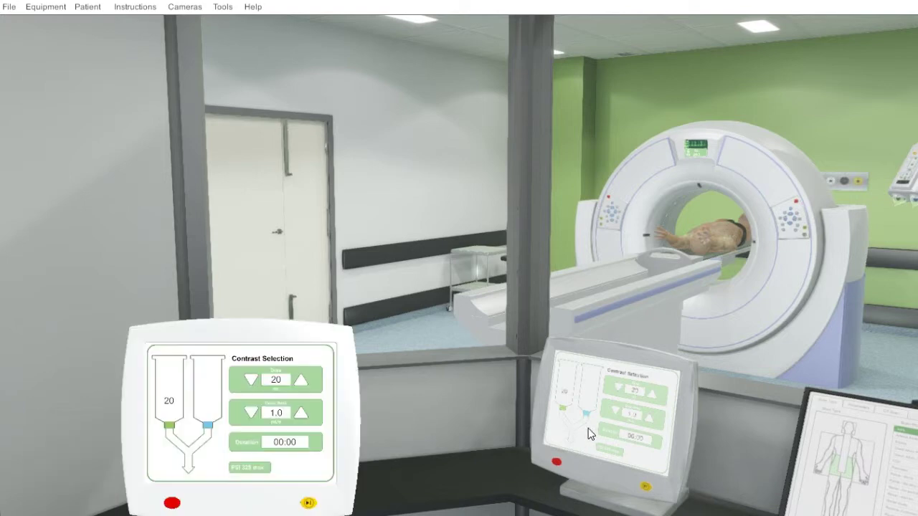
- Raise the contrast dose to 70 mL
left_click(299, 380)
left_click(300, 380)
left_click(299, 380)
left_click(299, 380)
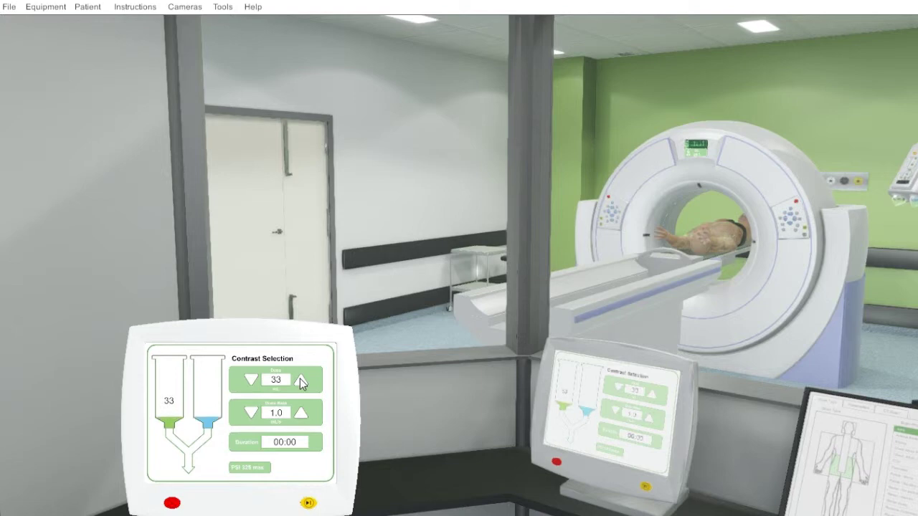
left_click(300, 380)
left_click(299, 379)
left_click(300, 380)
left_click(299, 380)
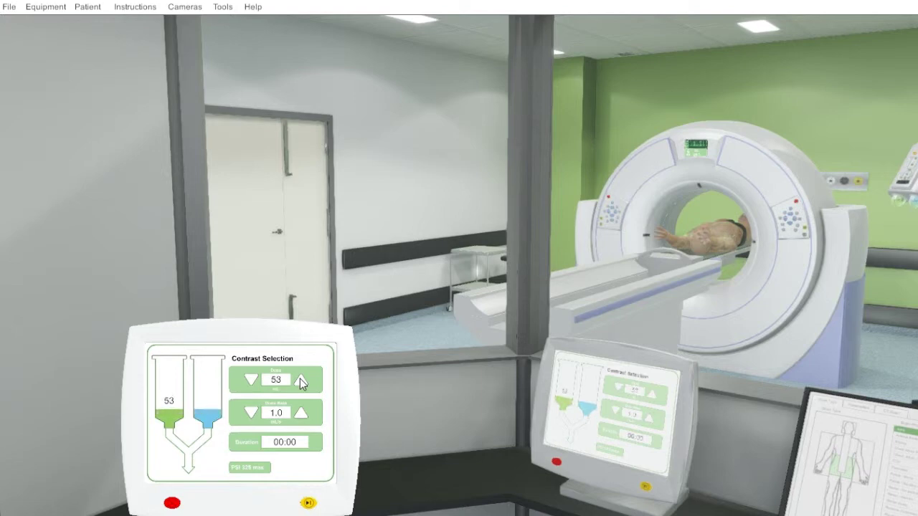
left_click(300, 380)
left_click(300, 380)
left_click(299, 380)
left_click(300, 380)
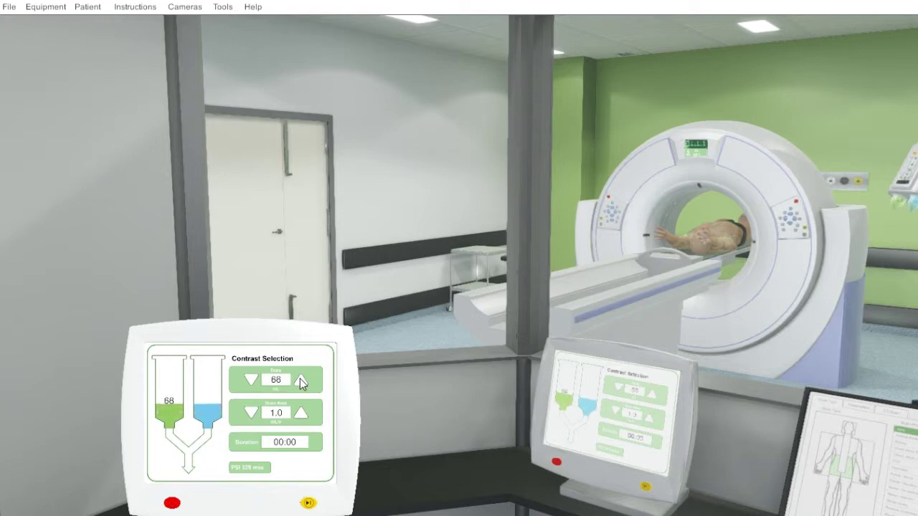
left_click(300, 380)
- Start the contrast injection and bring up the CT Scan page on the right monitor
left_click(309, 504)
left_click(814, 461)
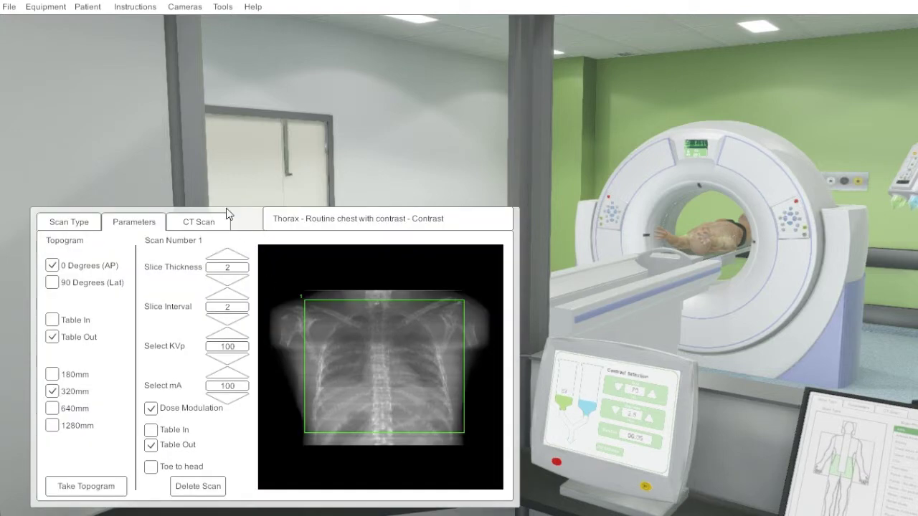
left_click(204, 224)
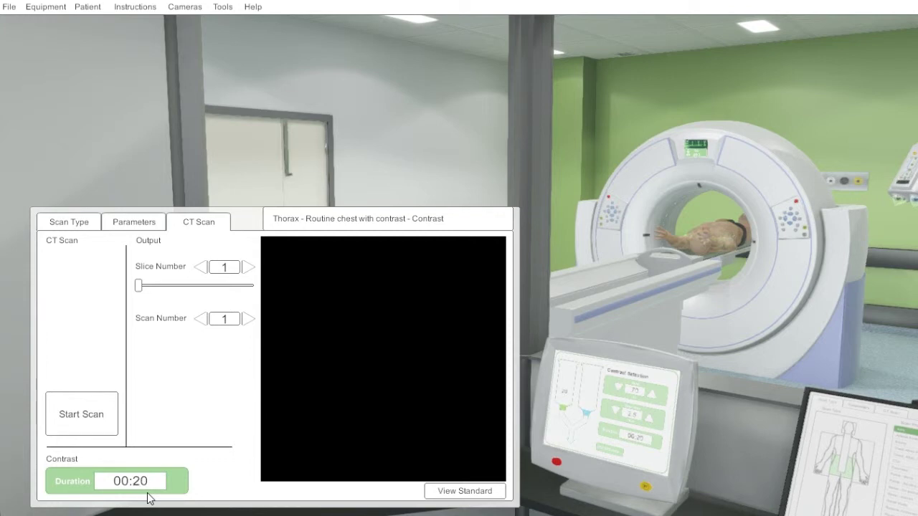
- Instruct the patient to breathe in and hold, then run the chest scan
left_click(142, 7)
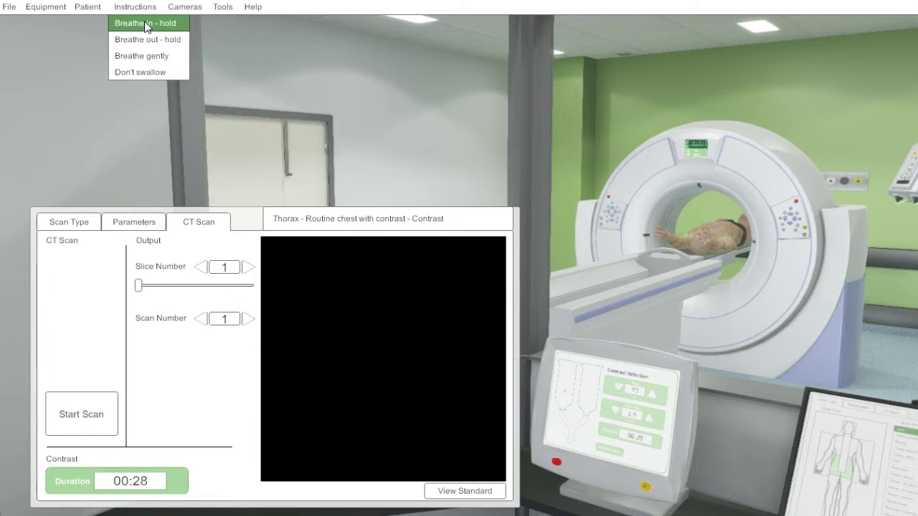
left_click(145, 24)
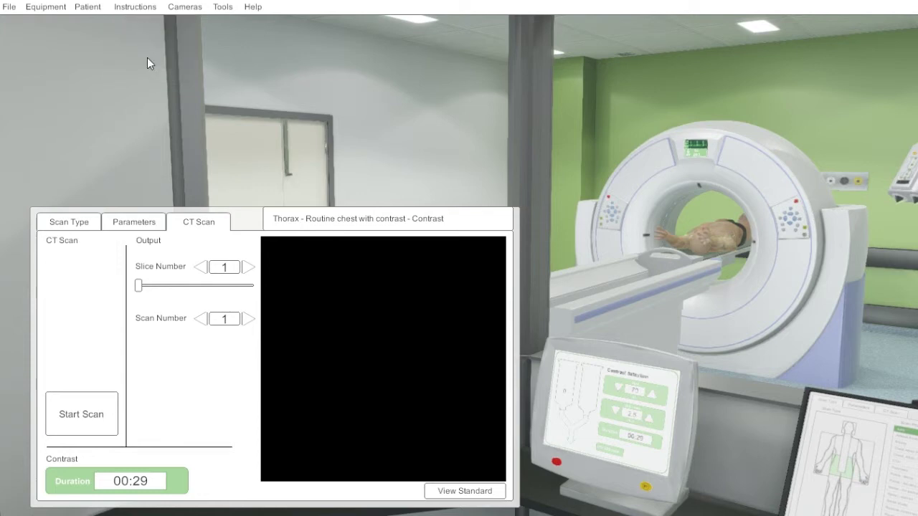
left_click(86, 426)
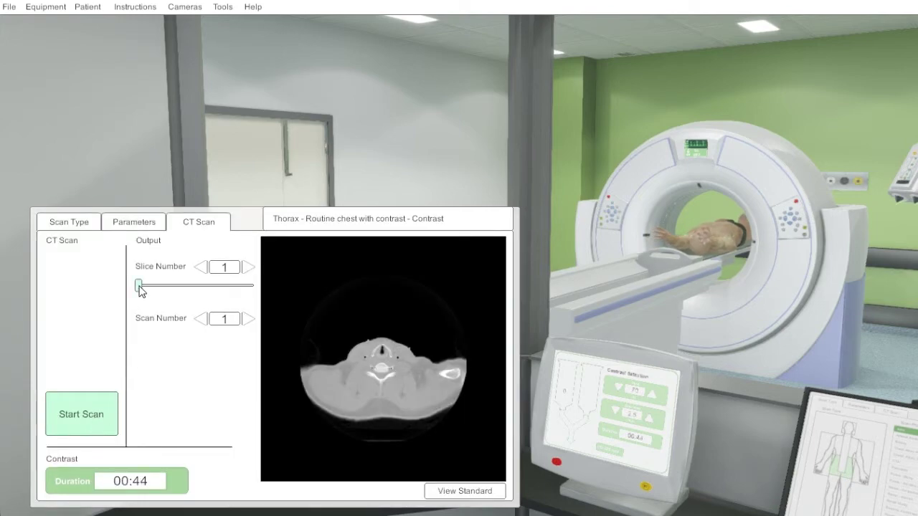
- Move the Slice Number slider to axial slice 111 of scan 1
left_click_drag(139, 287, 205, 290)
left_click_drag(222, 289, 231, 289)
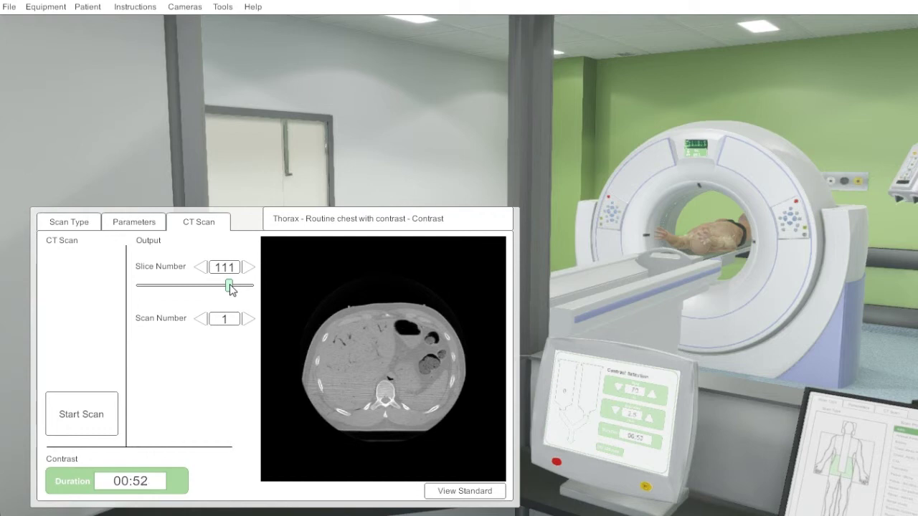
- Display the Technical Standard Settings to compare the topogram, contrast and scan 1 values
left_click(465, 492)
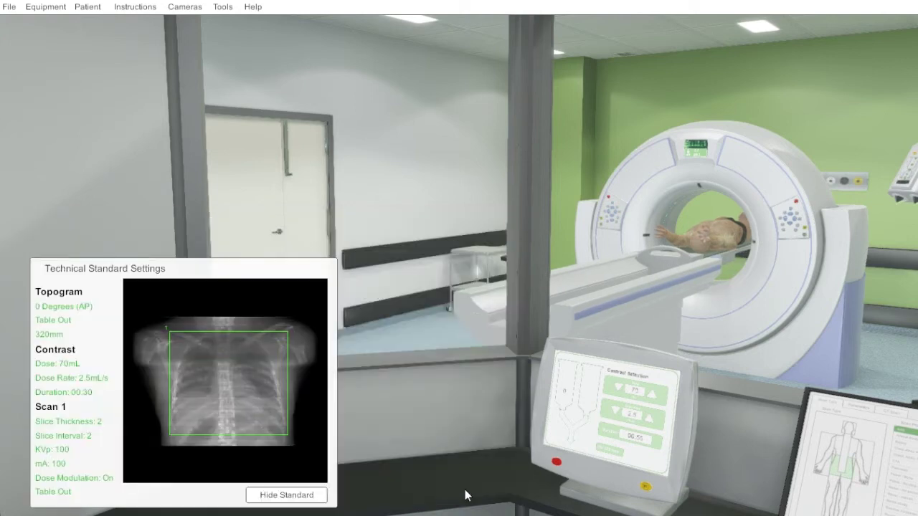